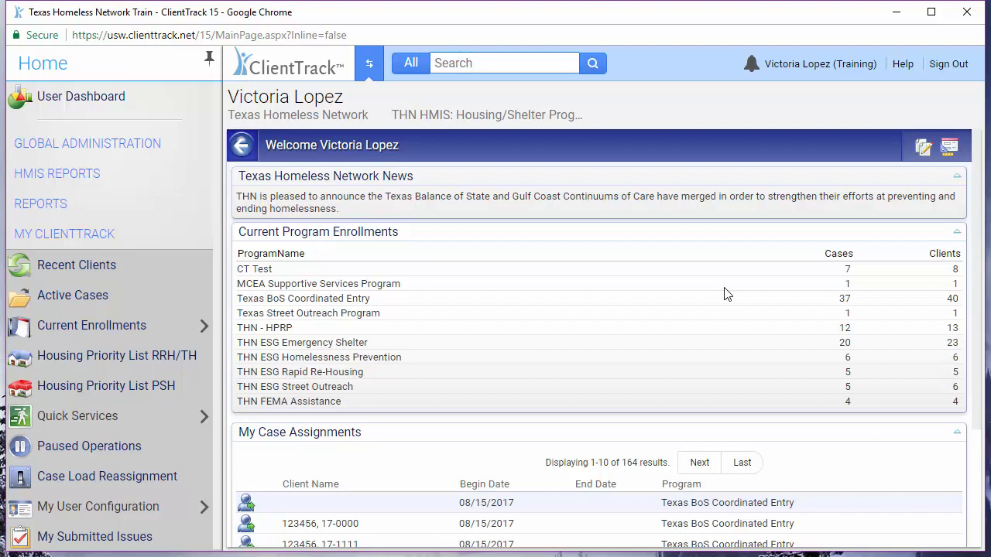
- Open the HMIS SSVF Export - CSV 6.1 form from the HUD / HMIS report exports
{"action": "left_click", "coordinate": [67, 178]}
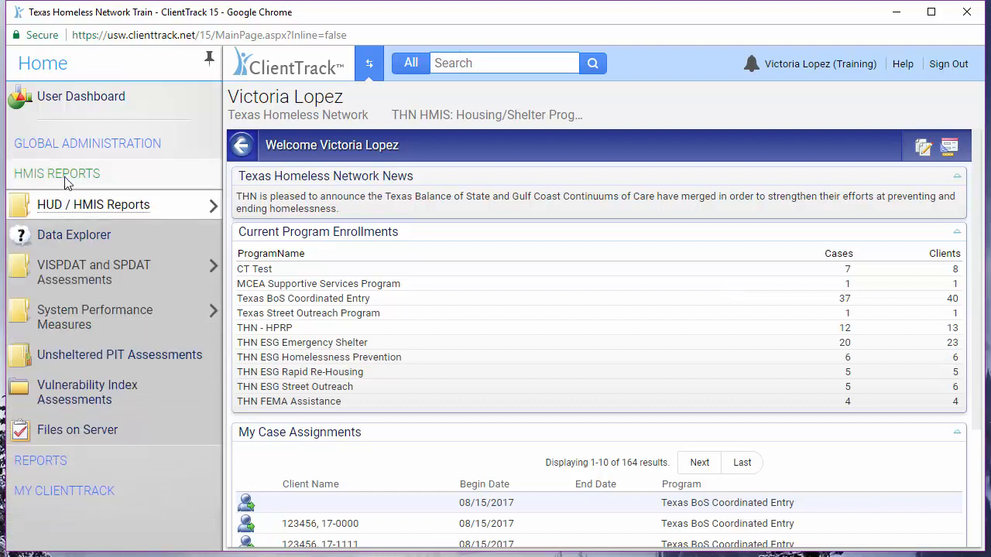
{"action": "left_click", "coordinate": [54, 206]}
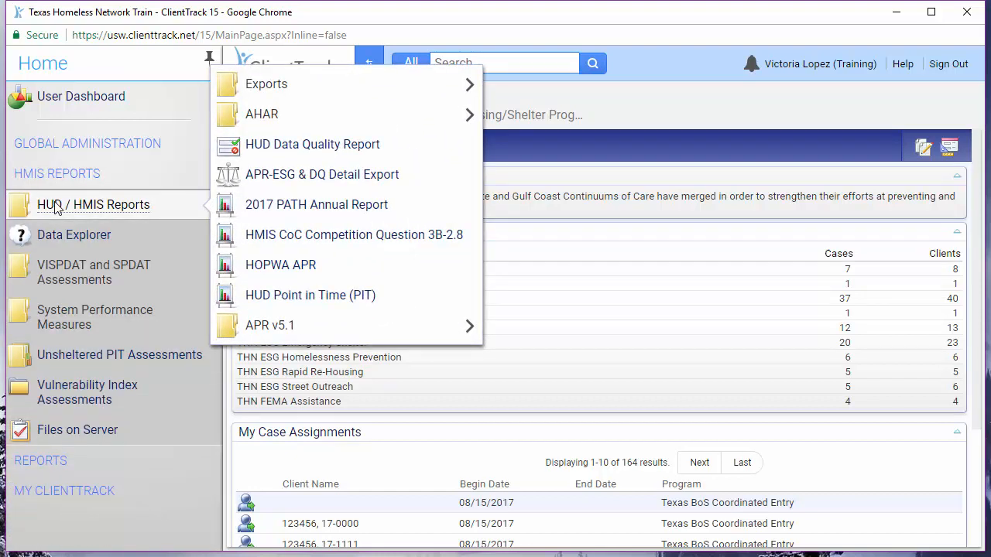
{"action": "left_click", "coordinate": [315, 91]}
{"action": "left_click", "coordinate": [511, 127]}
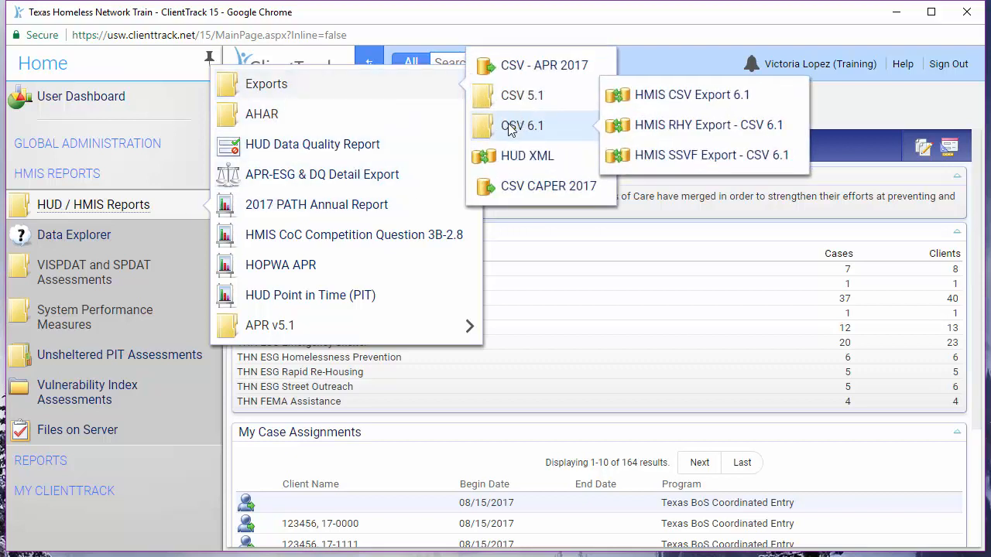
{"action": "left_click", "coordinate": [629, 161]}
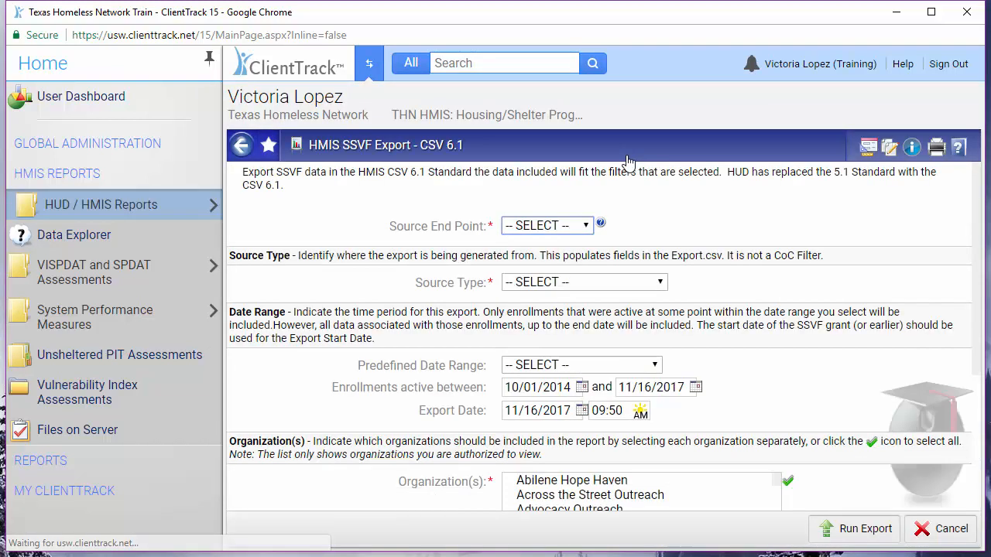
- Search for "ssvf export" and open the HMIS SSVF Export - CSV 6.1 result
{"action": "left_click", "coordinate": [533, 60]}
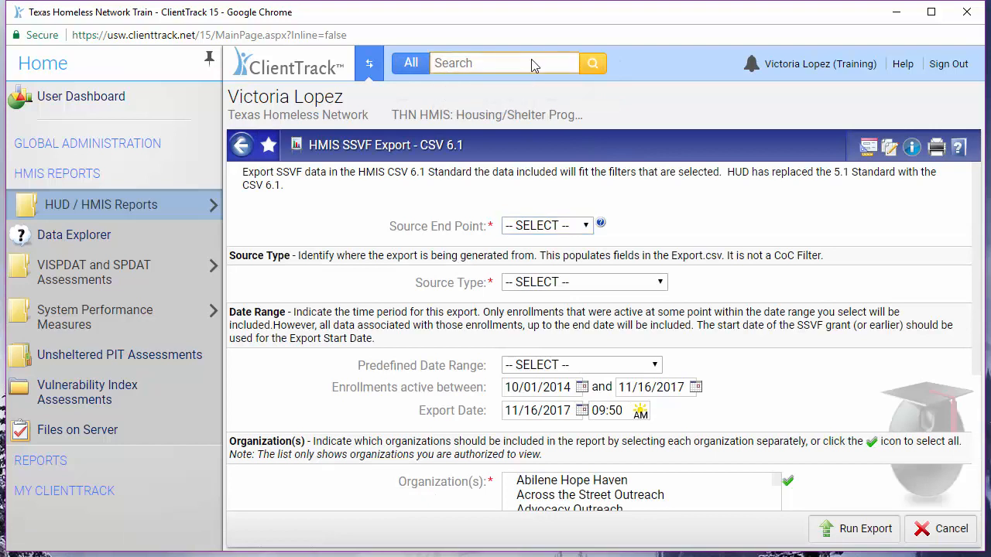
{"action": "type", "text": "ssvf export"}
{"action": "key", "text": "Return"}
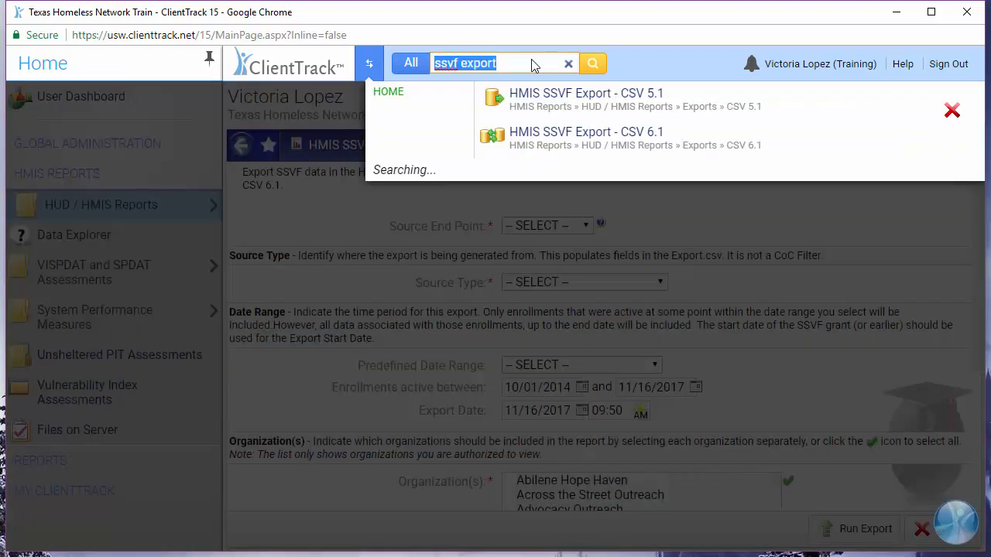
{"action": "left_click", "coordinate": [549, 136]}
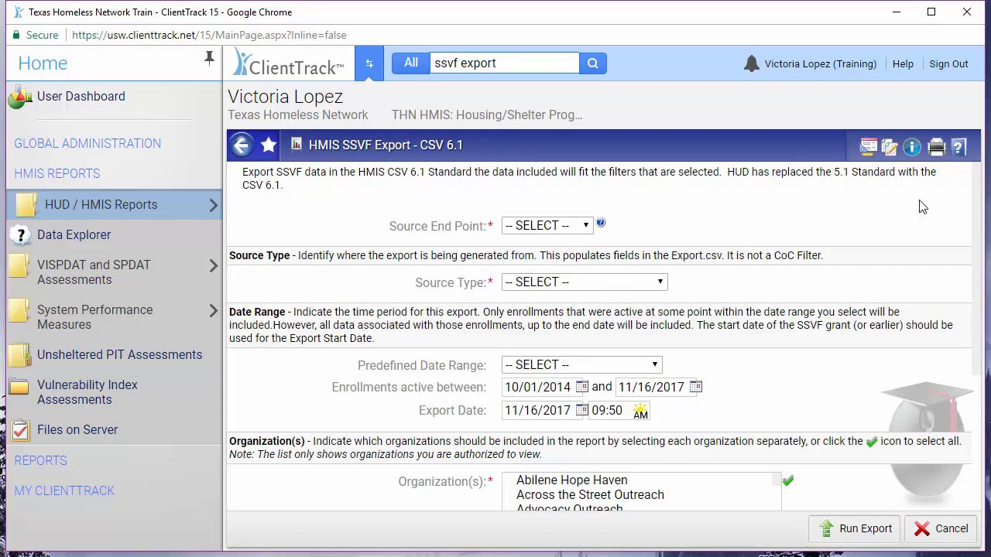
- Set the export's source end point to Test2 and its source type to Continuum-Operated HMIS
{"action": "left_click", "coordinate": [577, 225]}
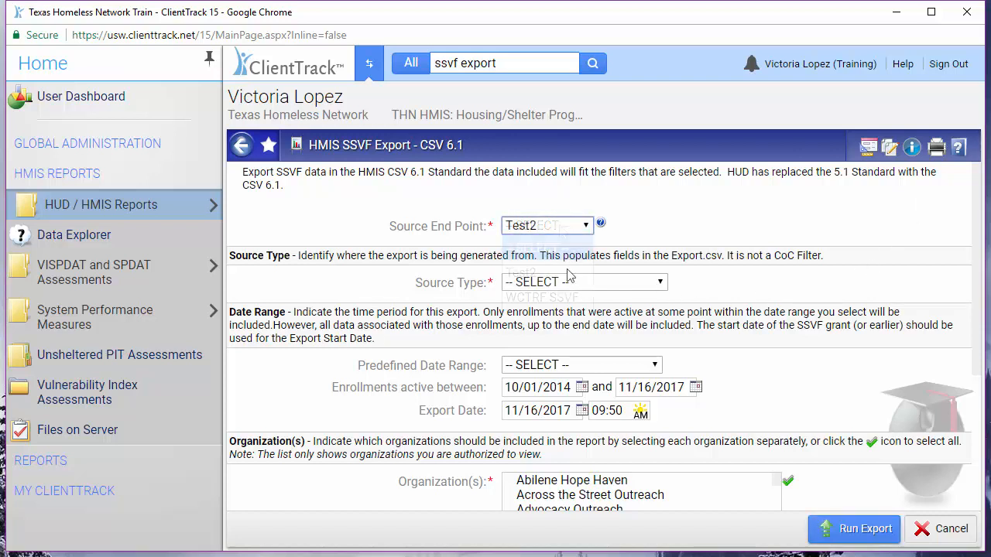
{"action": "left_click", "coordinate": [542, 254]}
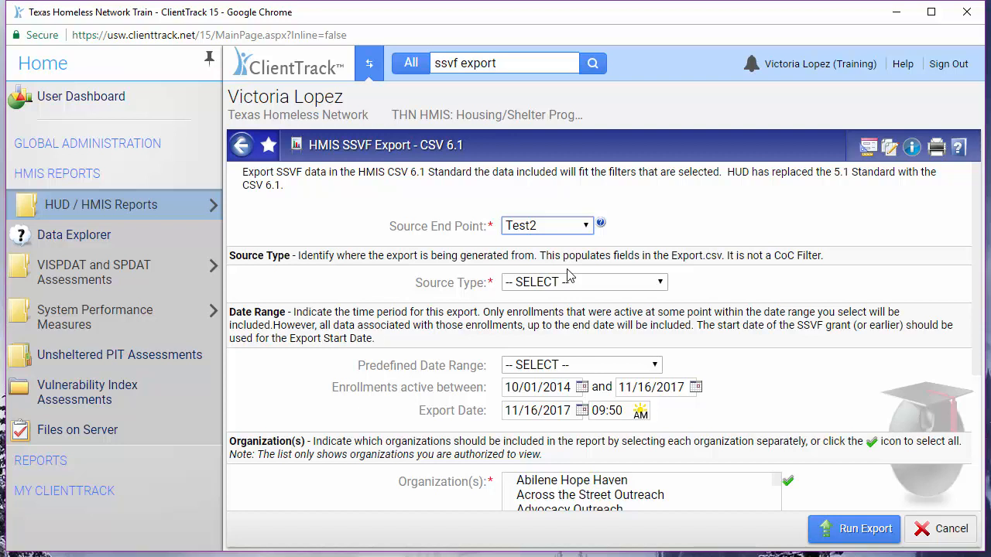
{"action": "left_click", "coordinate": [572, 282]}
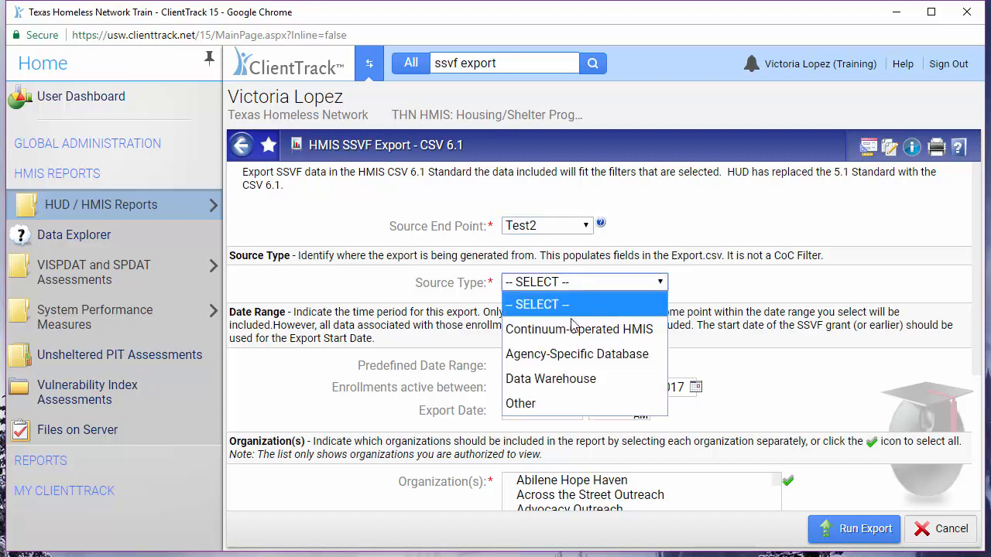
{"action": "left_click", "coordinate": [570, 329]}
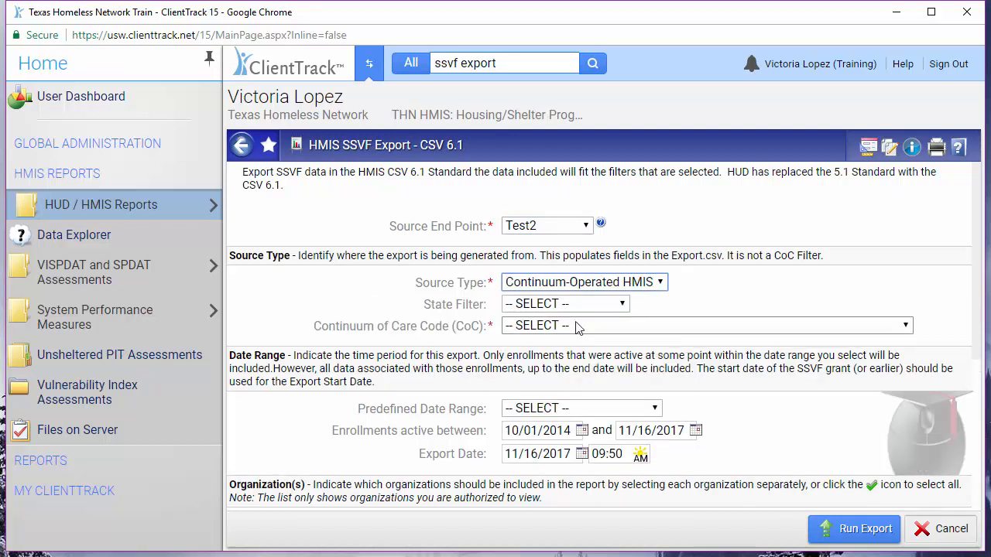
- Filter the state to Texas and set the Continuum of Care code to Texas Balance of State CoC
{"action": "left_click", "coordinate": [582, 307]}
{"action": "scroll", "coordinate": [569, 483], "scroll_direction": "down", "scroll_amount": 10}
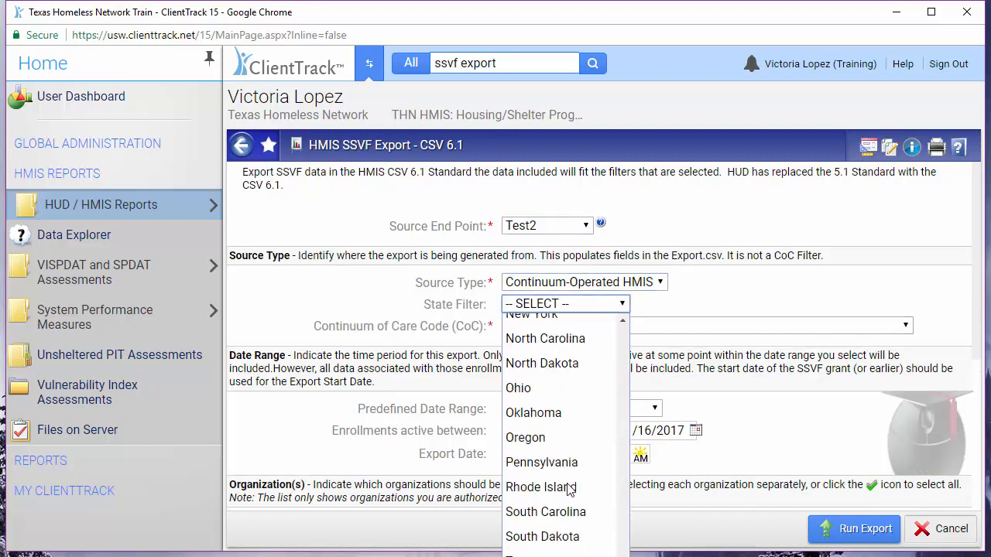
{"action": "left_click", "coordinate": [559, 553]}
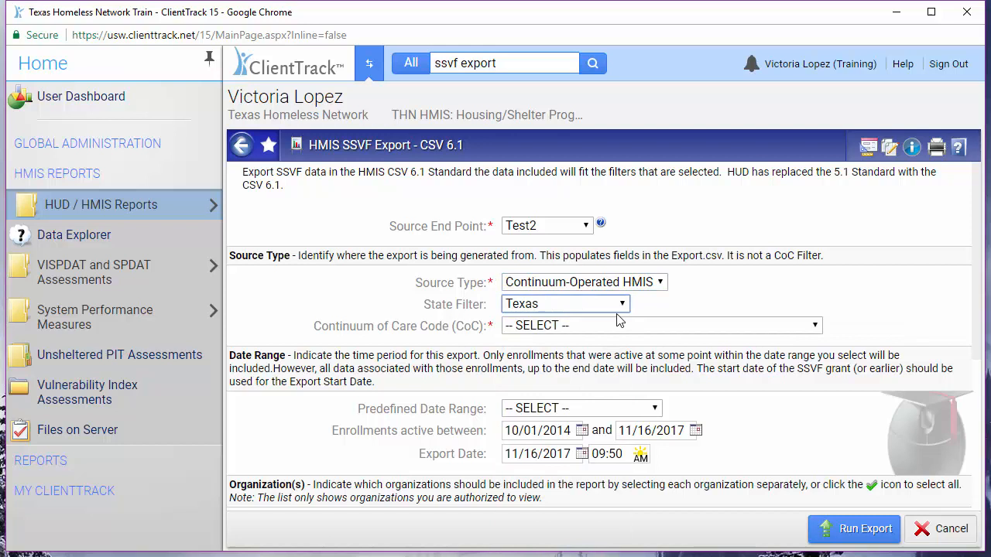
{"action": "left_click", "coordinate": [567, 325]}
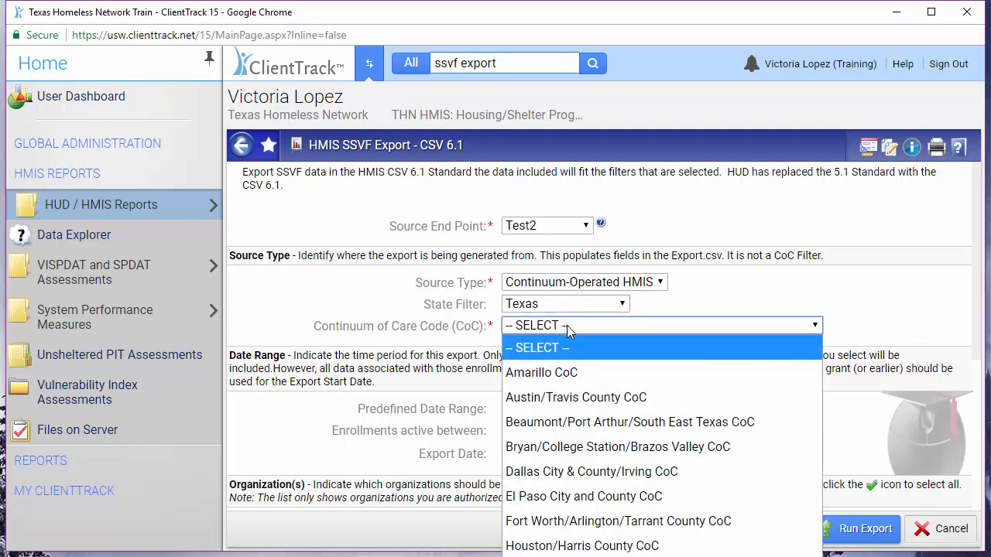
{"action": "left_click", "coordinate": [585, 556]}
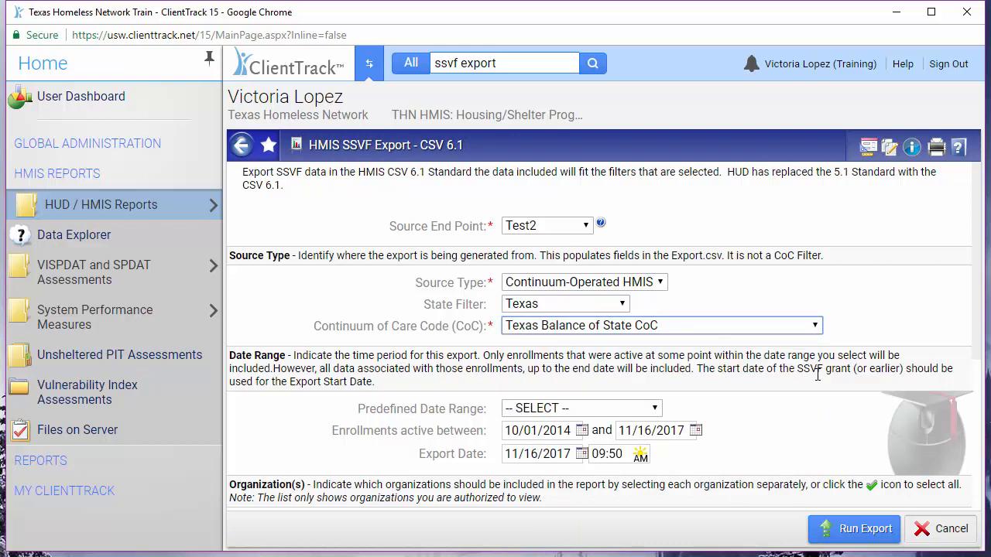
- Set active enrollments to 10/01/2016 through 09/30/2017 and limit the programs to THN SSVF Homelessness Prevention and THN SSVF Rapid Re-Housing
{"action": "left_click", "coordinate": [527, 435]}
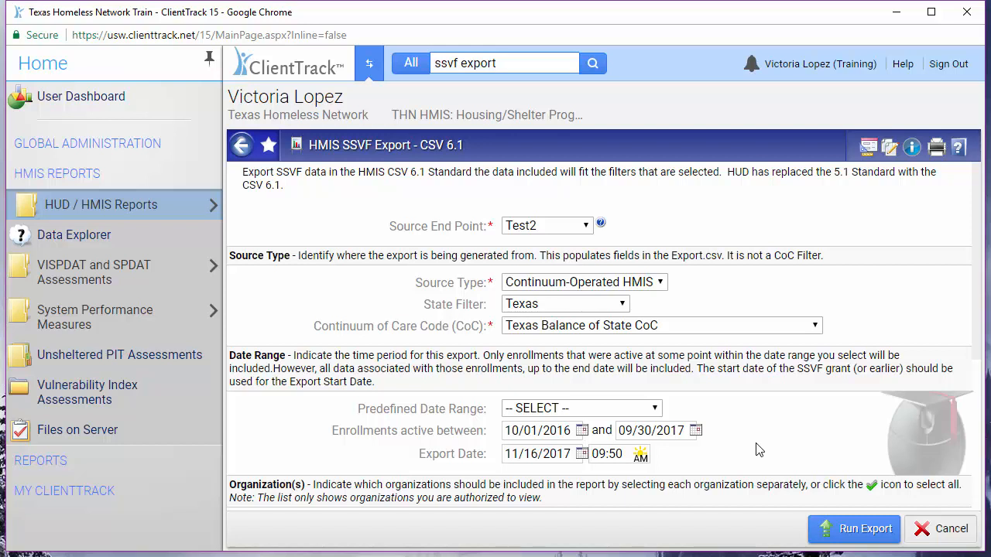
{"action": "scroll", "coordinate": [759, 450], "scroll_direction": "down", "scroll_amount": 3}
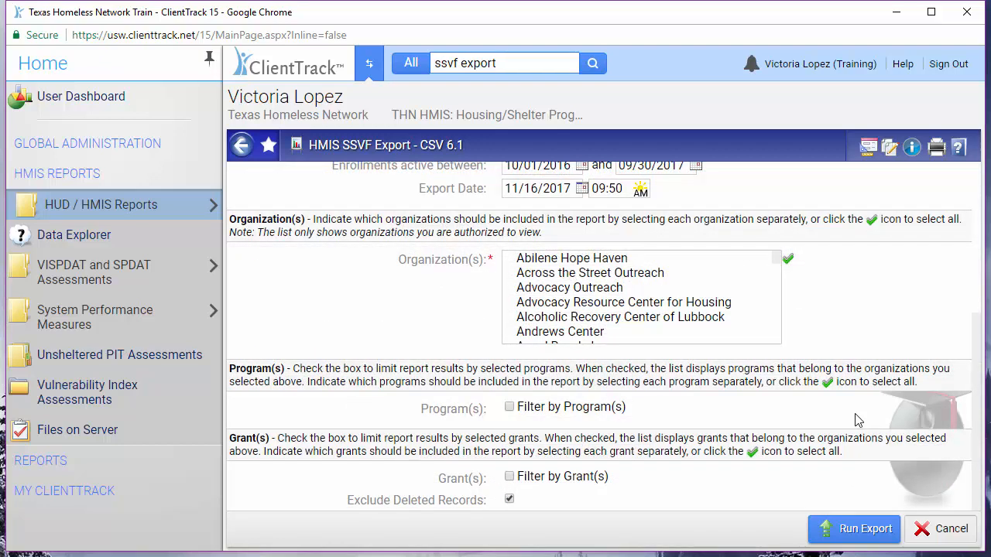
{"action": "left_click", "coordinate": [586, 410]}
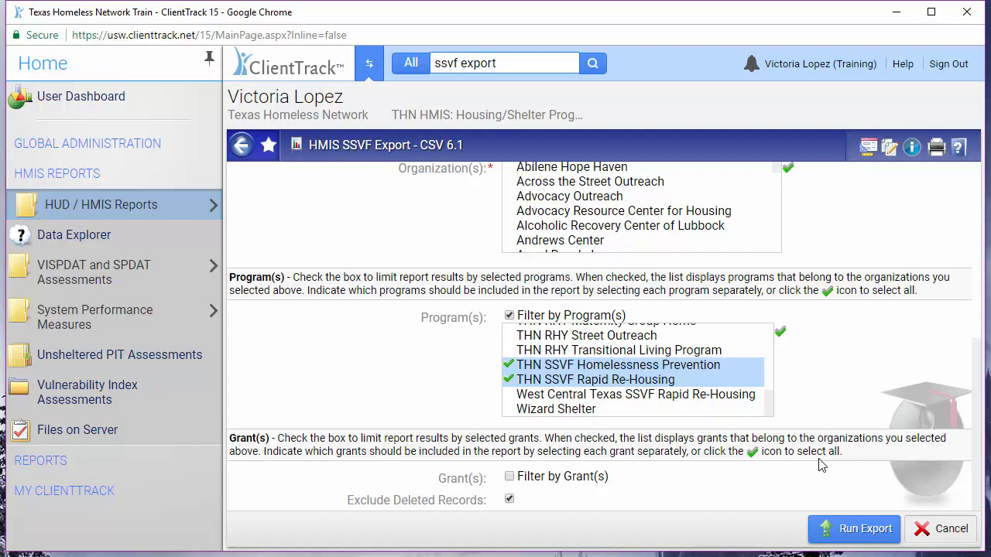
{"action": "left_click", "coordinate": [579, 477]}
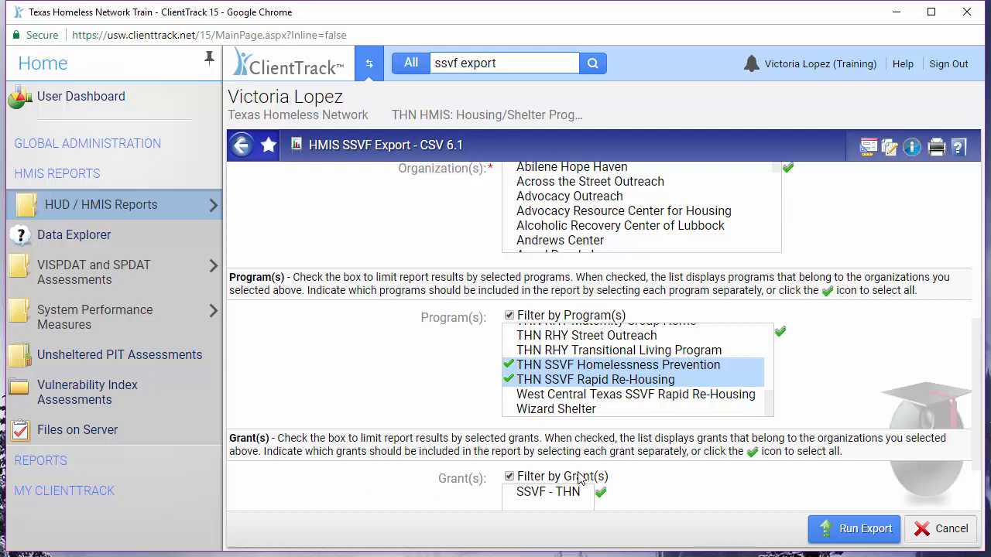
{"action": "left_click", "coordinate": [580, 478]}
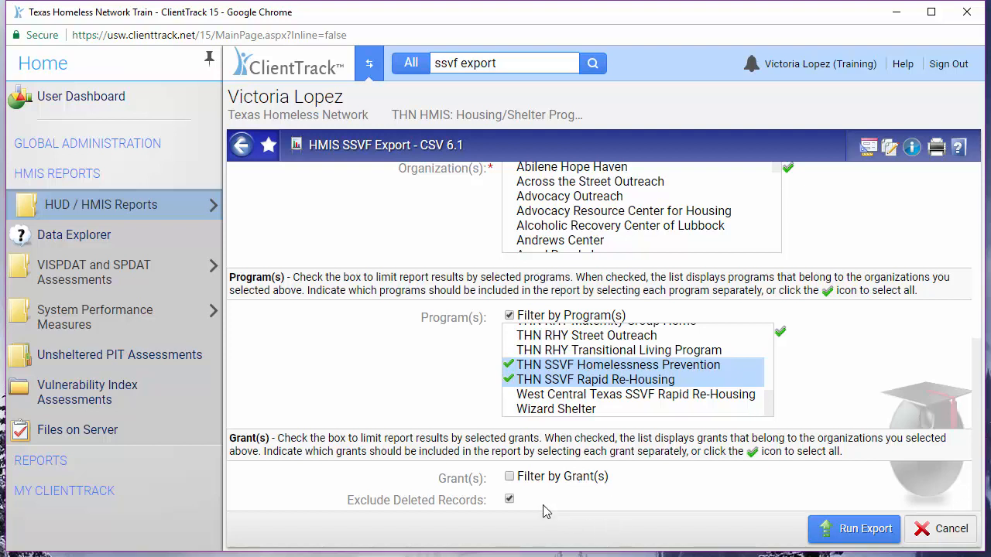
- Run the export without encryption, keeping the header row and accepting responsibility for the security of the exported files
{"action": "left_click", "coordinate": [843, 532]}
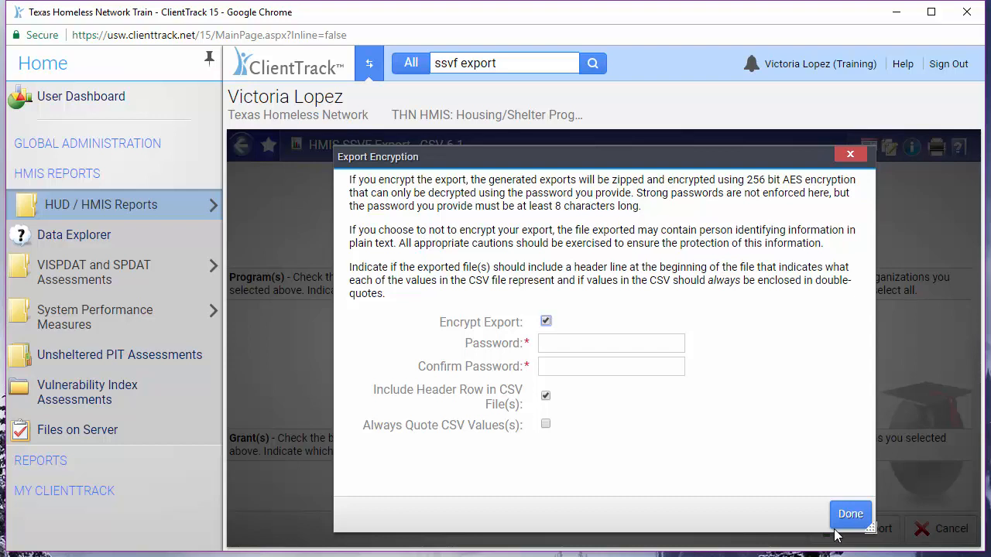
{"action": "left_click", "coordinate": [546, 321]}
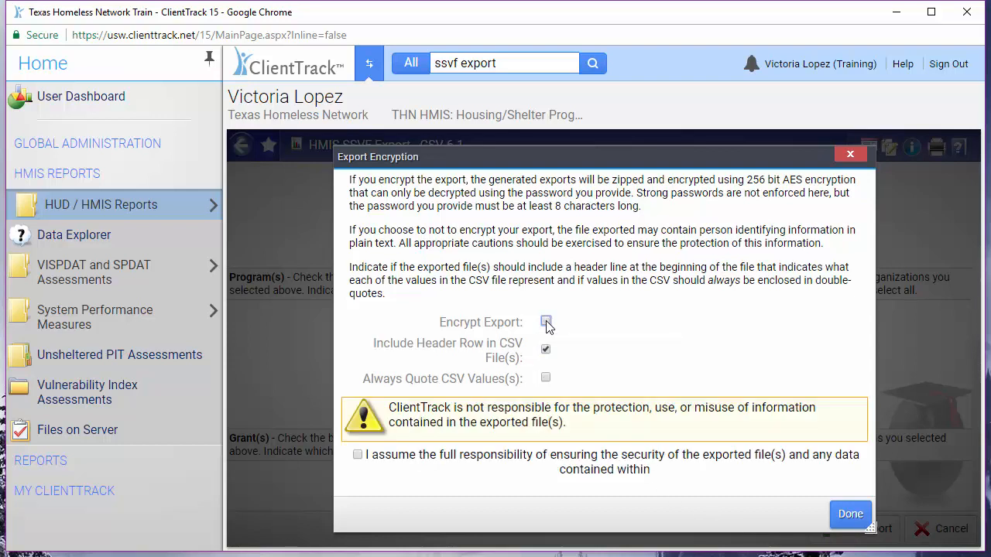
{"action": "left_click", "coordinate": [590, 469]}
{"action": "left_click", "coordinate": [850, 514]}
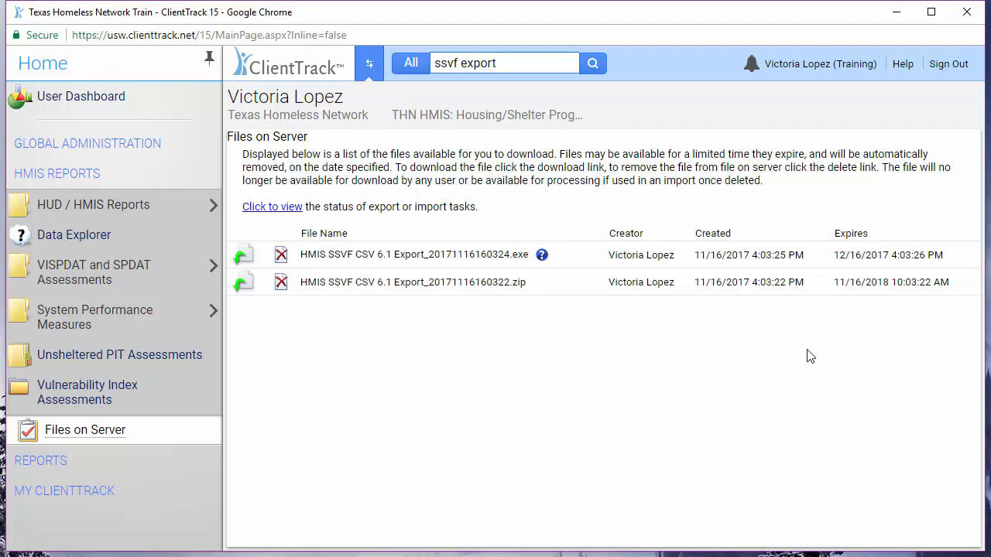
- Download HMIS SSVF CSV 6.1 Export_20171116160324.exe from the files on the server and run it despite the SmartScreen block
{"action": "left_click", "coordinate": [142, 442]}
{"action": "left_click", "coordinate": [246, 258]}
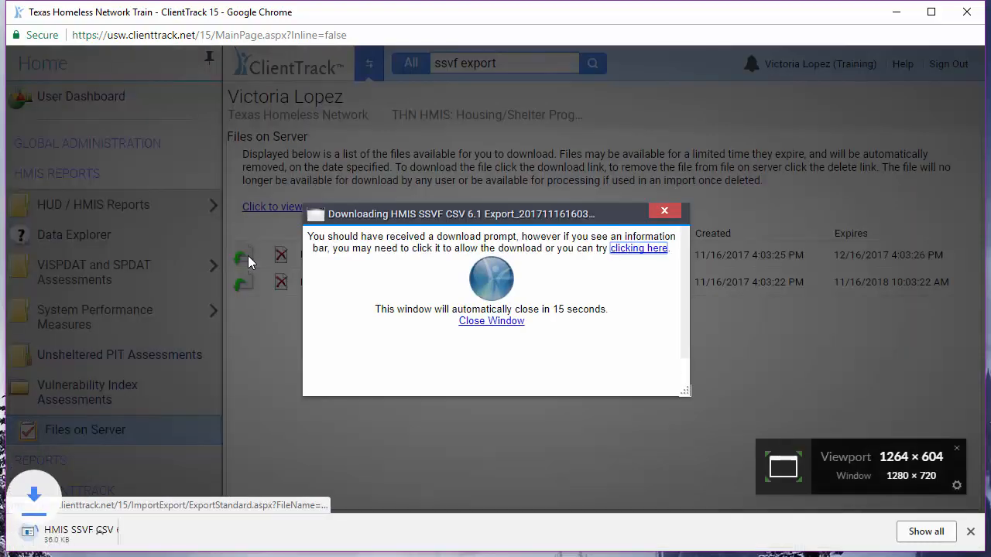
{"action": "left_click", "coordinate": [96, 534]}
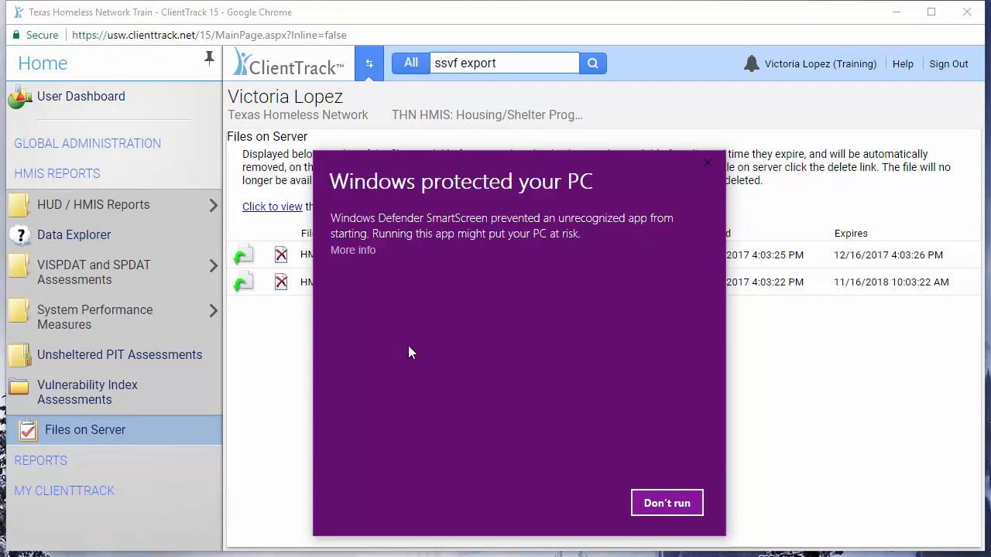
{"action": "left_click", "coordinate": [355, 250]}
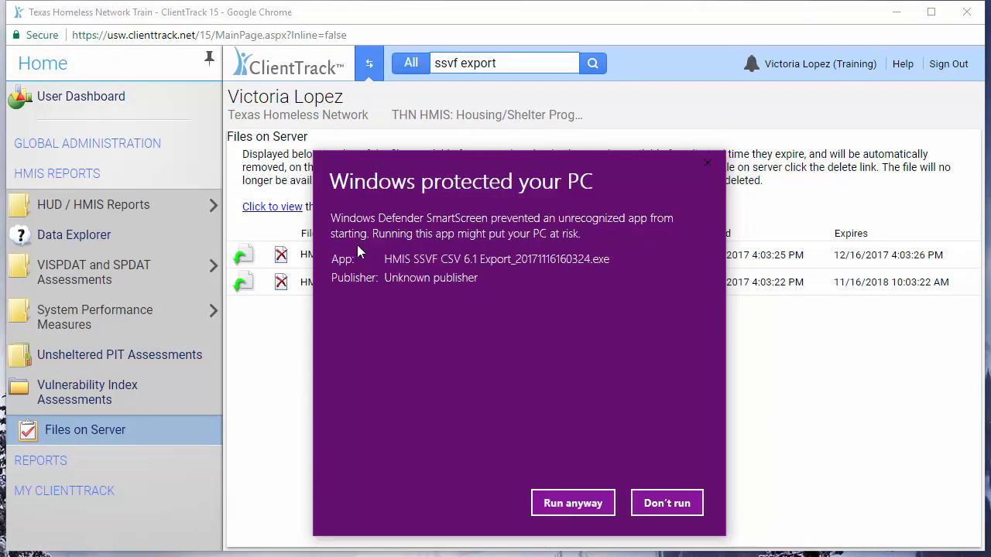
{"action": "left_click", "coordinate": [570, 502]}
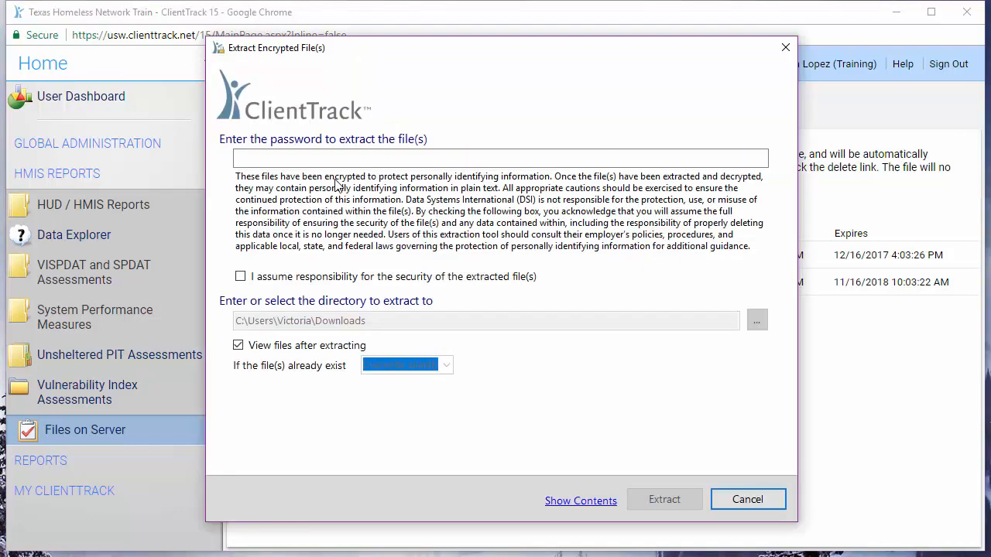
- Enter the extraction password, accept responsibility for the files' security, and extract them to the Downloads folder
{"action": "left_click", "coordinate": [372, 159]}
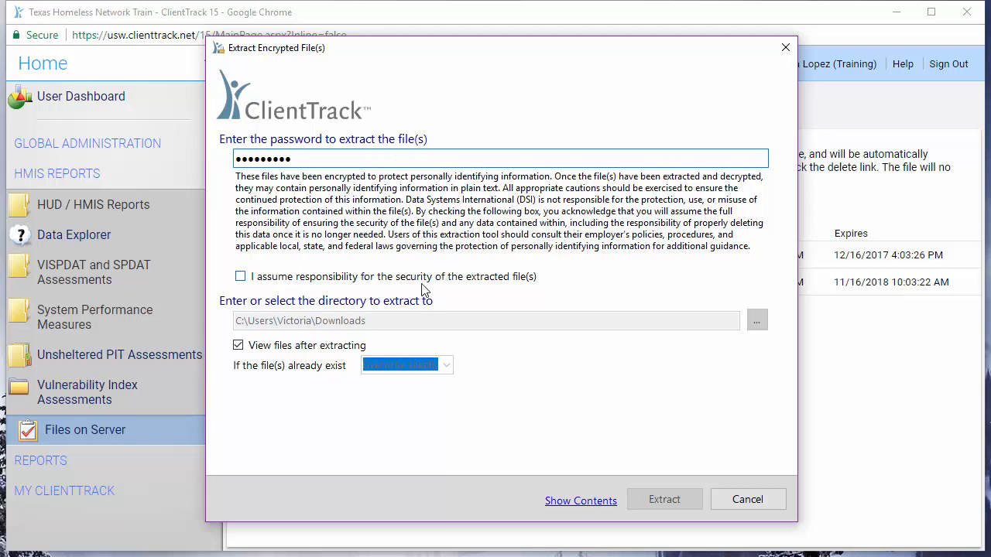
{"action": "left_click", "coordinate": [422, 285]}
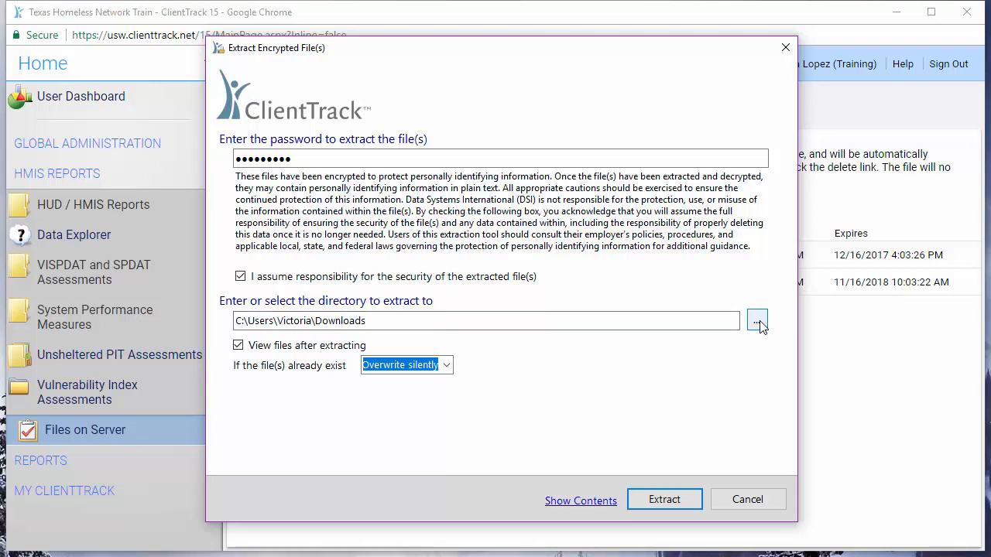
{"action": "left_click", "coordinate": [666, 500]}
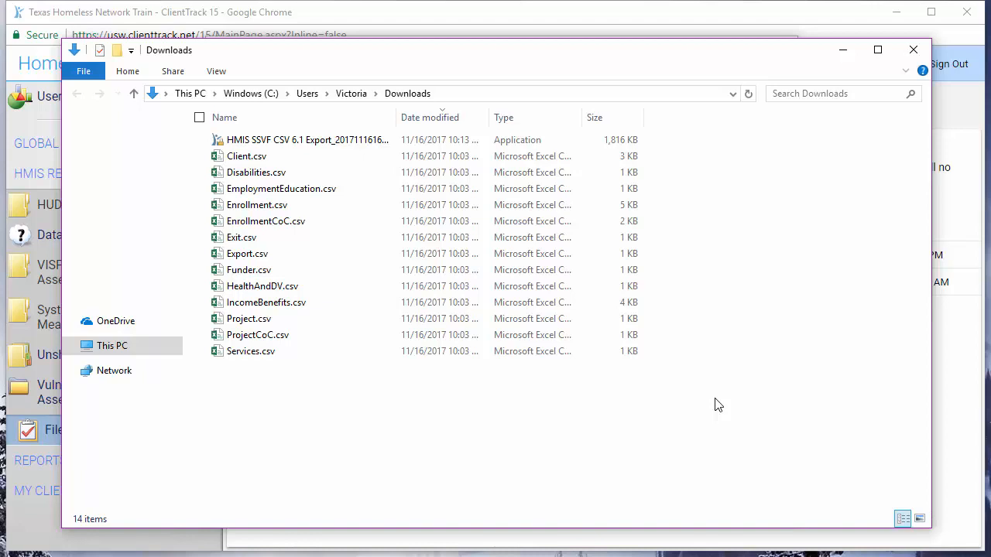
- Compress all the extracted CSV files, from Client.csv to Services.csv, into a zipped folder named SSVF Export
{"action": "left_click", "coordinate": [265, 158]}
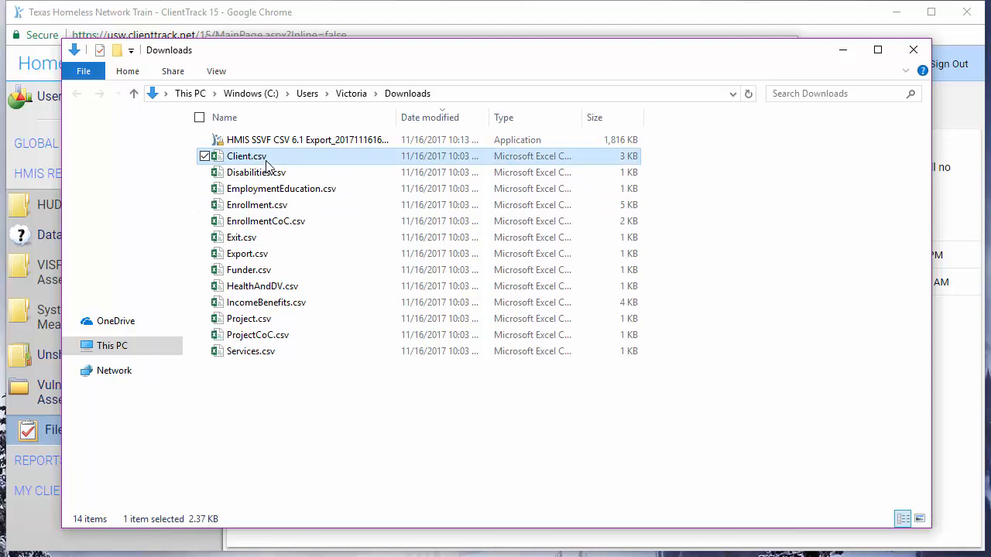
{"action": "left_click", "coordinate": [281, 354], "text": "shift"}
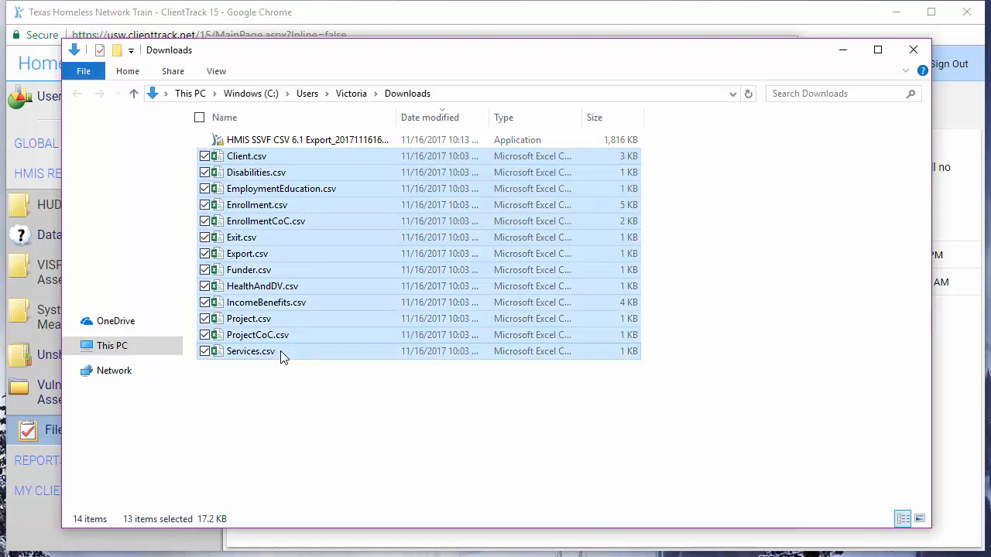
{"action": "right_click", "coordinate": [515, 179]}
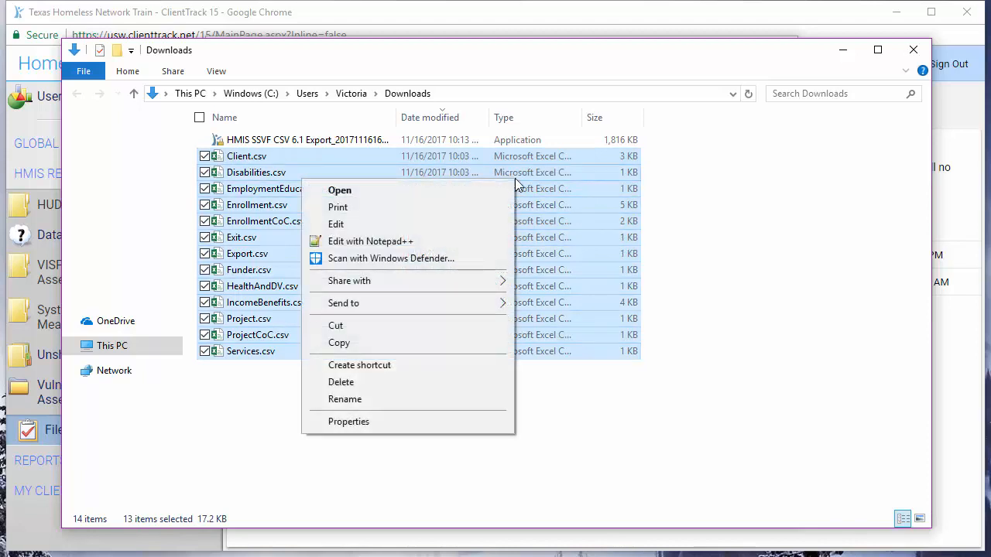
{"action": "mouse_move", "coordinate": [504, 304]}
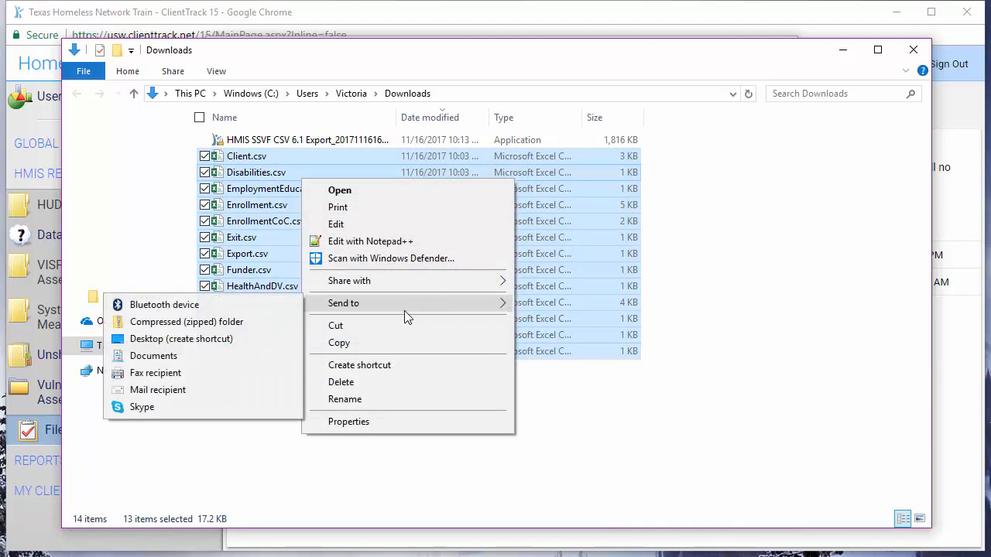
{"action": "left_click", "coordinate": [277, 321]}
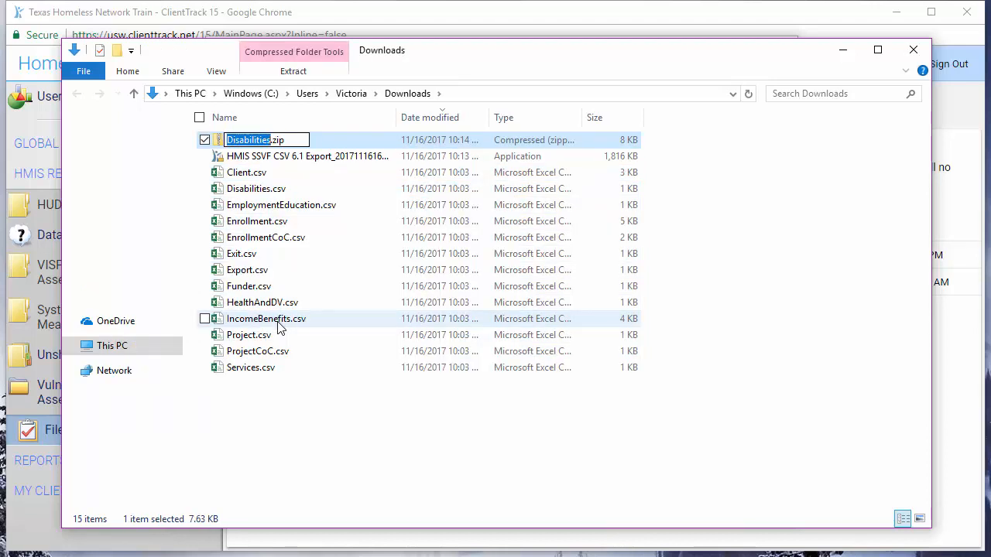
{"action": "type", "text": "SSVF Export"}
{"action": "key", "text": "Return"}
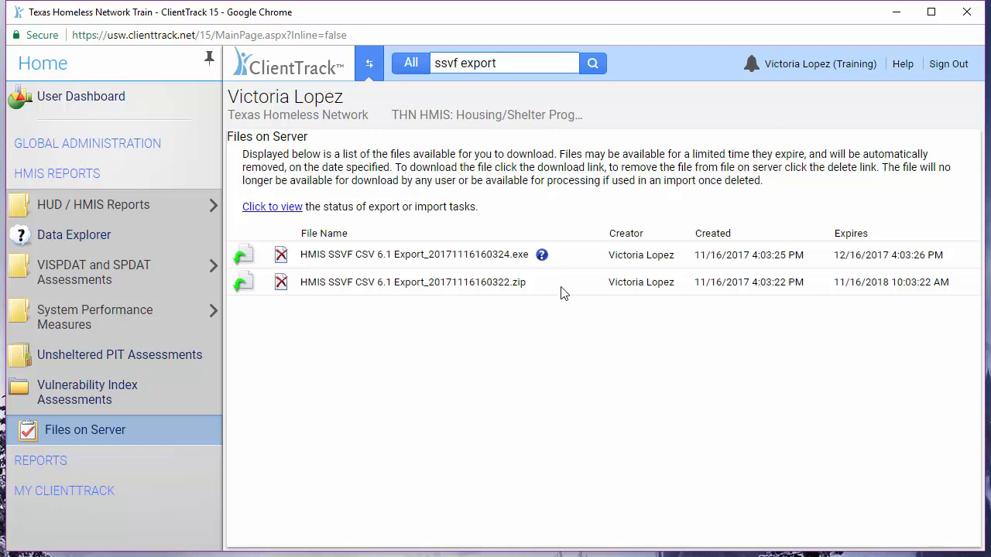
- Download HMIS SSVF CSV 6.1 Export_20171116160322.zip from the server and open the archive
{"action": "left_click", "coordinate": [243, 287]}
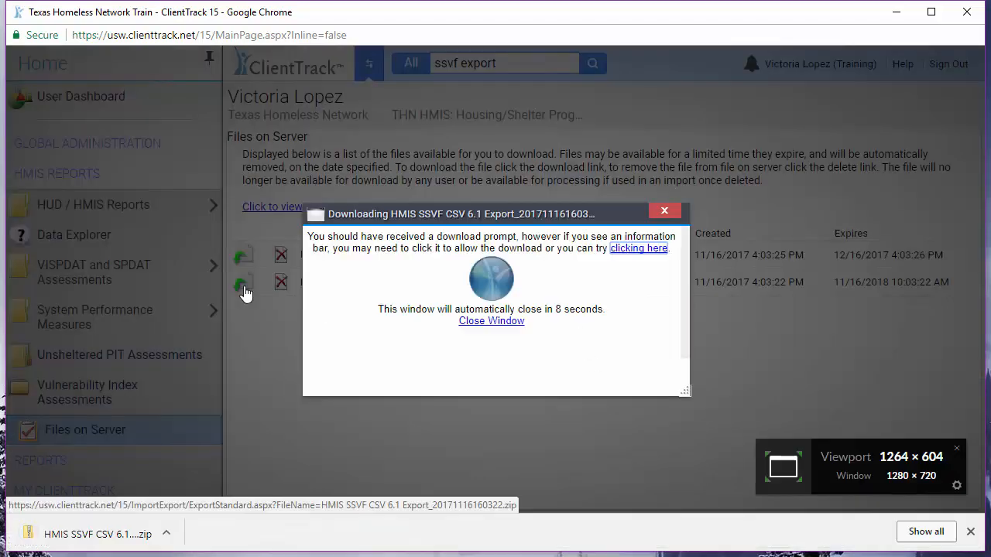
{"action": "left_click", "coordinate": [118, 545]}
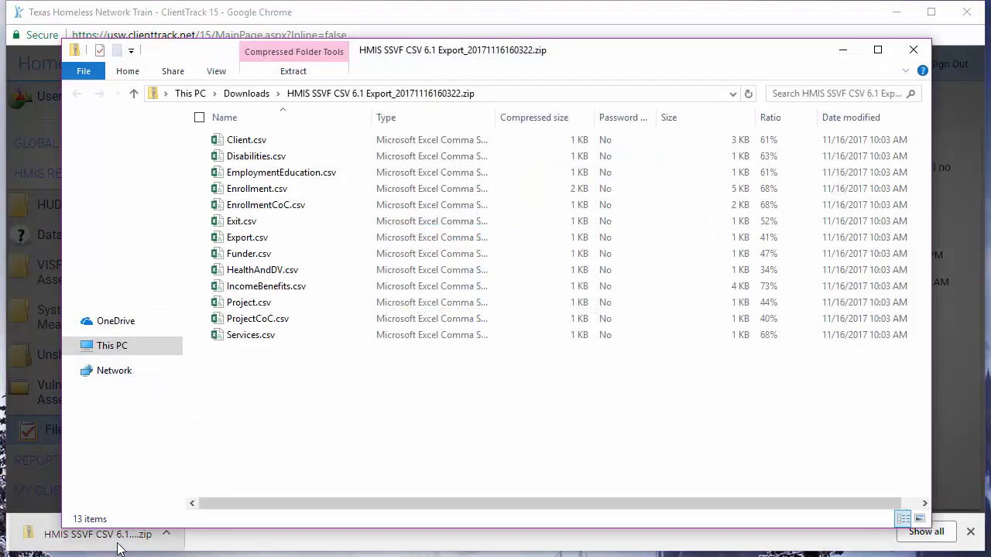